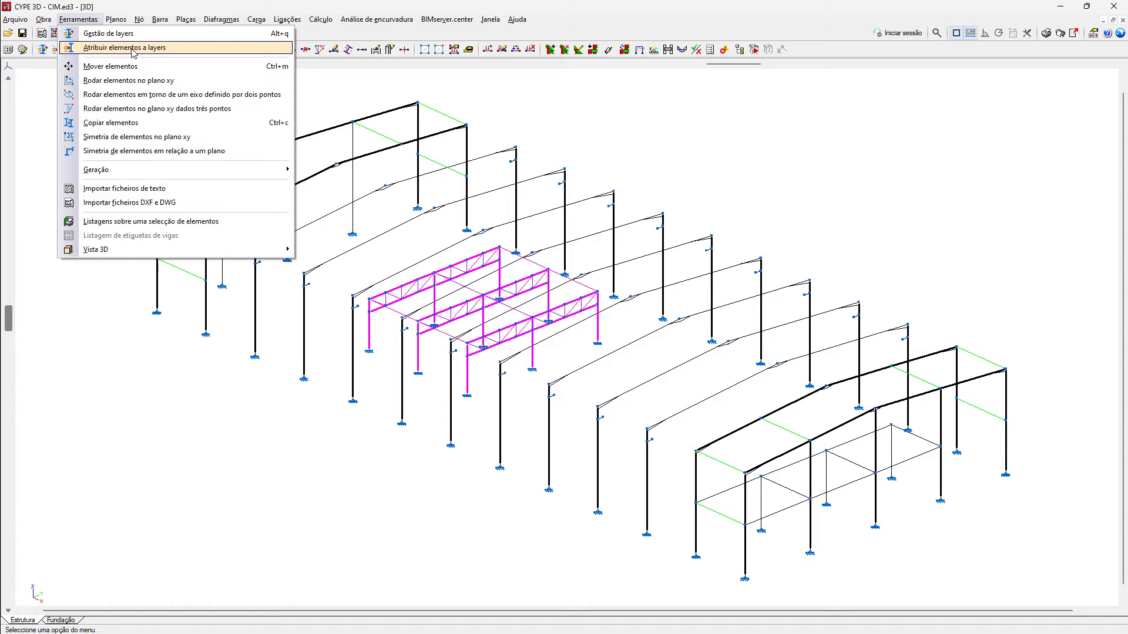
# - Start assigning bars of the frame structure to layers
pyautogui.click(134, 49)
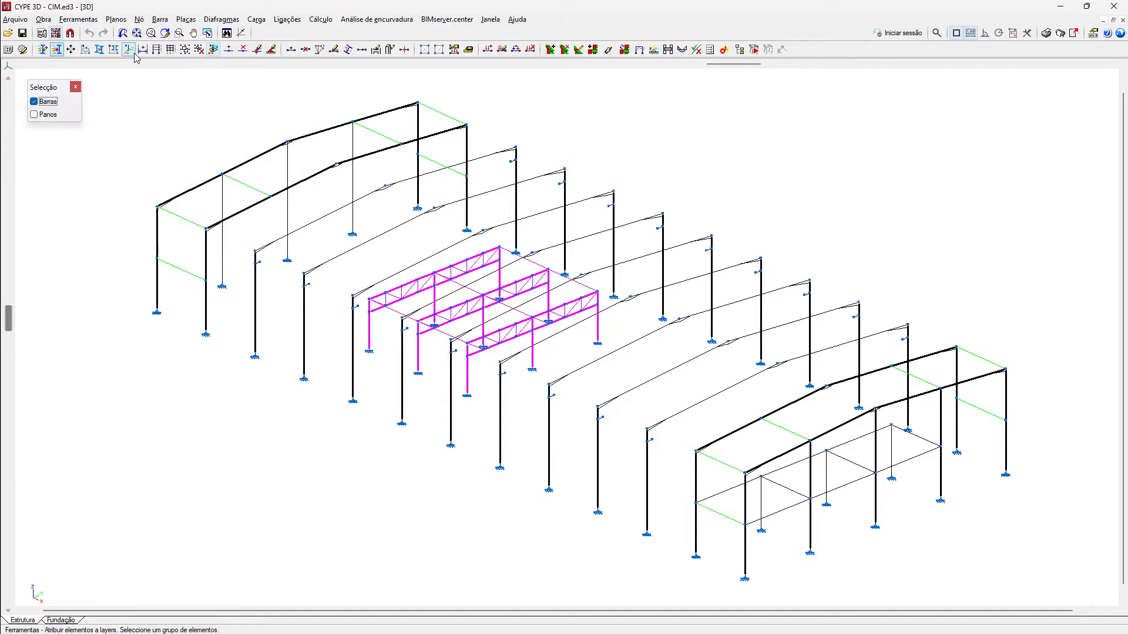
pyautogui.click(222, 267)
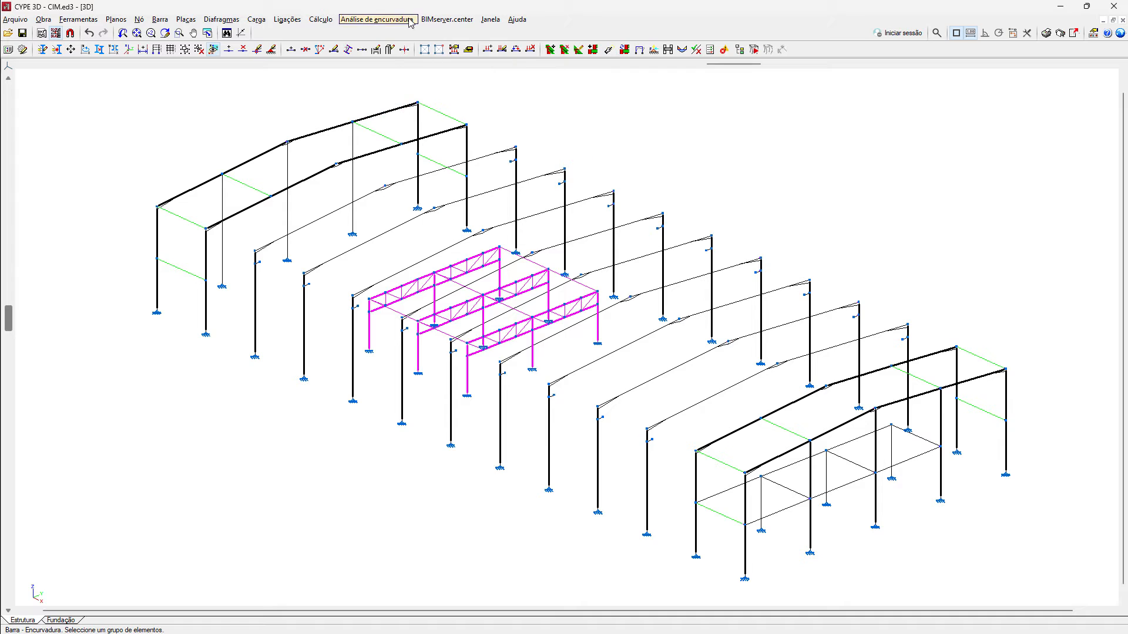
# - Create a new buckling analysis group containing only the Estrutura secundária layer and accept it
pyautogui.click(410, 21)
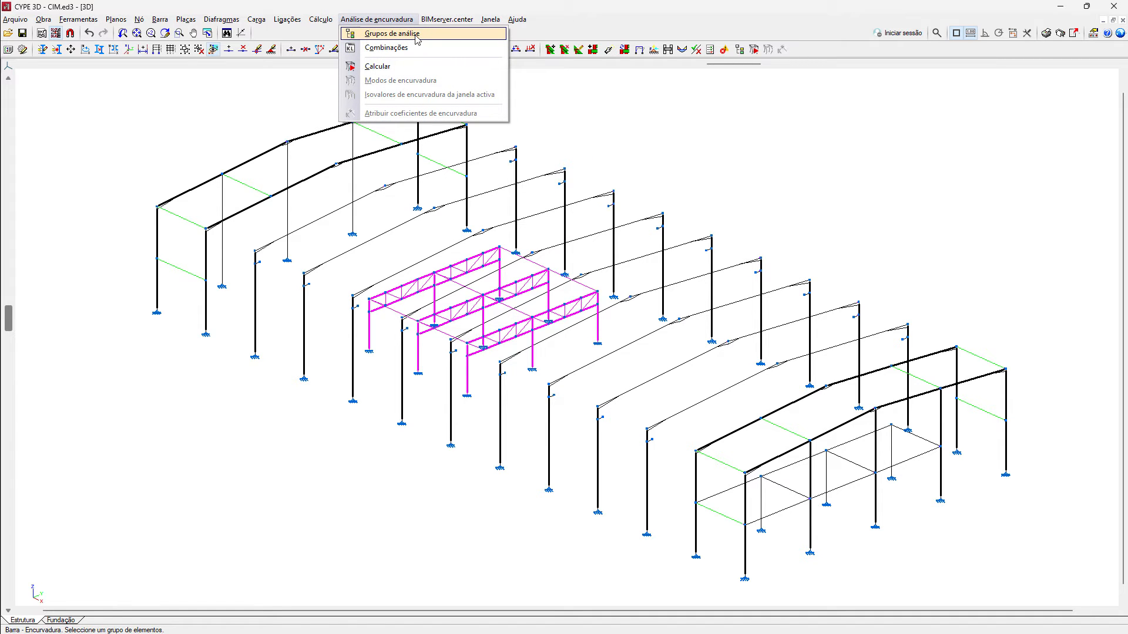
pyautogui.click(415, 35)
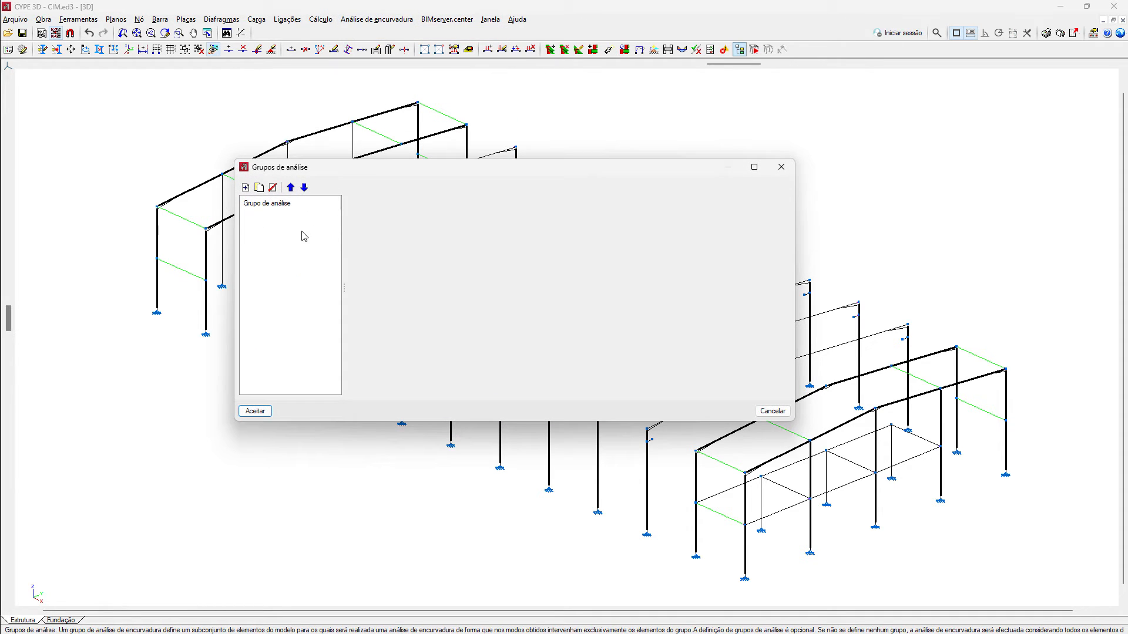
pyautogui.click(245, 188)
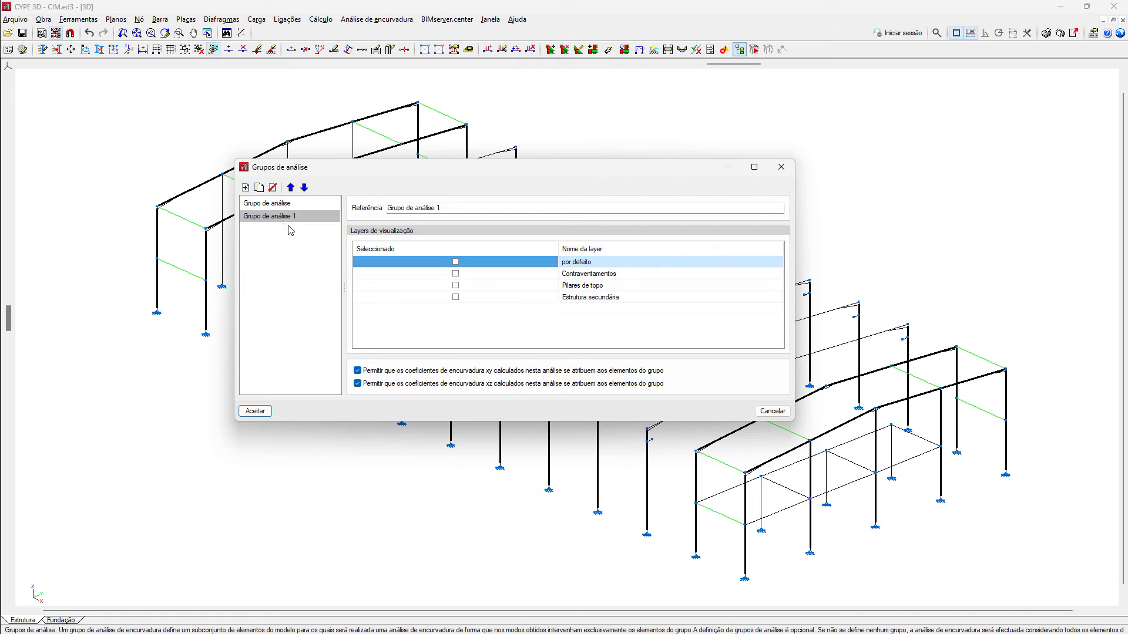
pyautogui.click(455, 296)
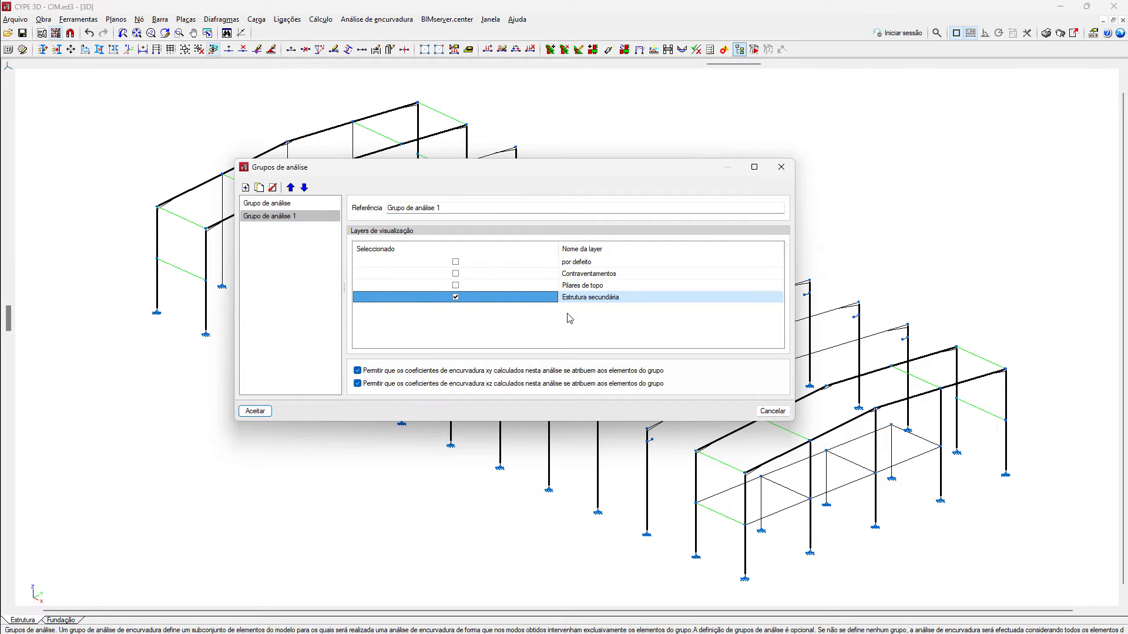
pyautogui.click(264, 411)
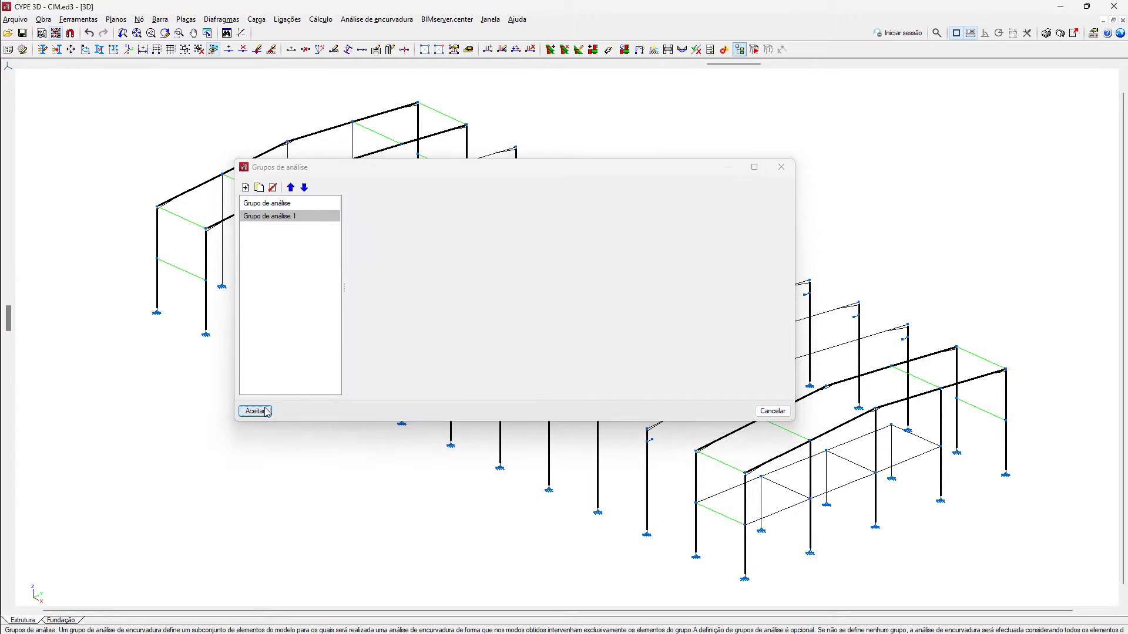
# - View the buckling settings for a column of the magenta secondary structure and cancel the dialog
pyautogui.click(79, 20)
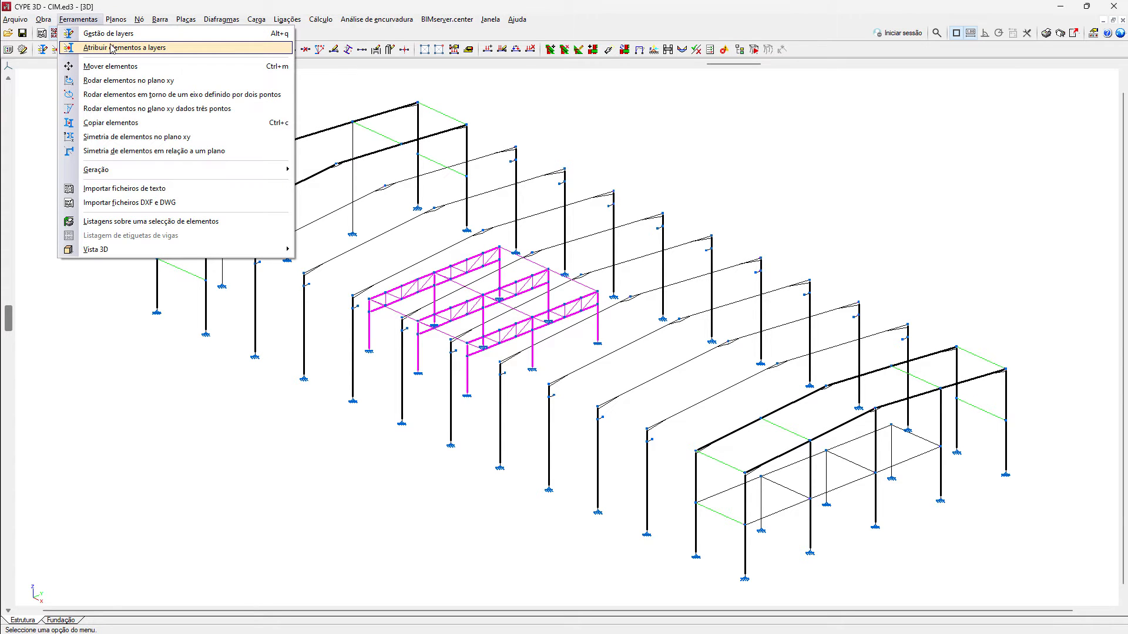
pyautogui.click(84, 20)
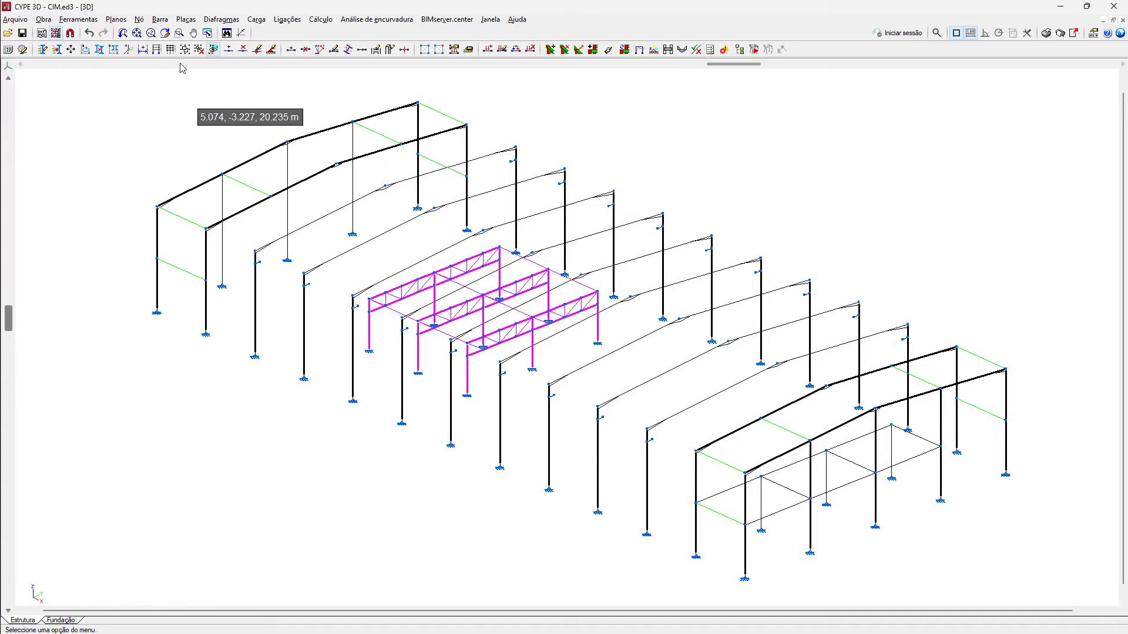
pyautogui.click(160, 20)
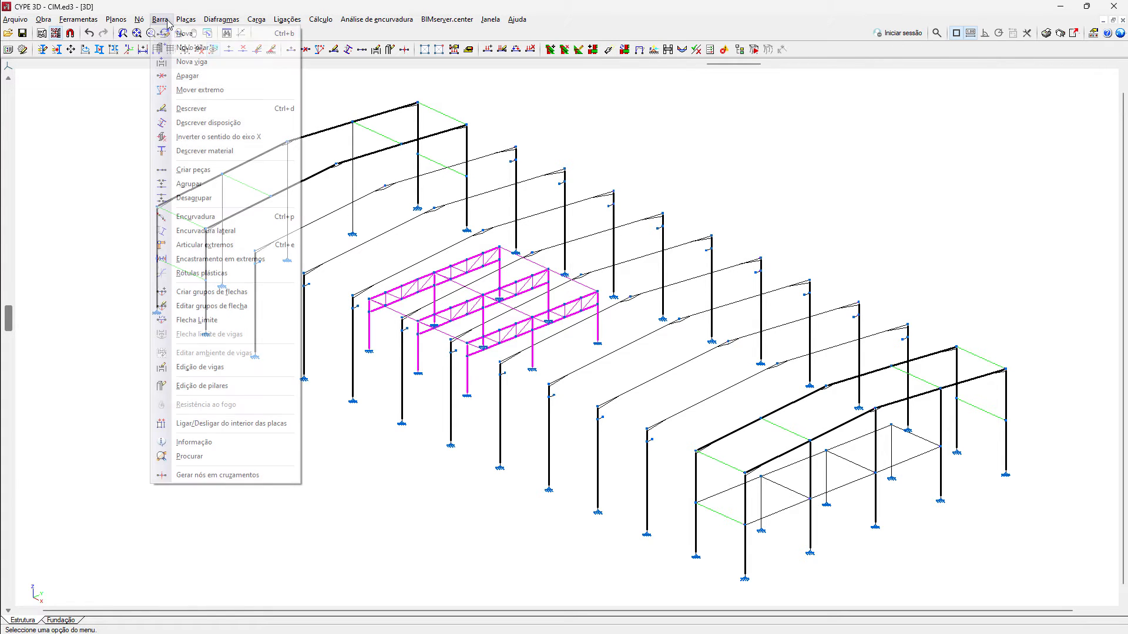
pyautogui.click(192, 217)
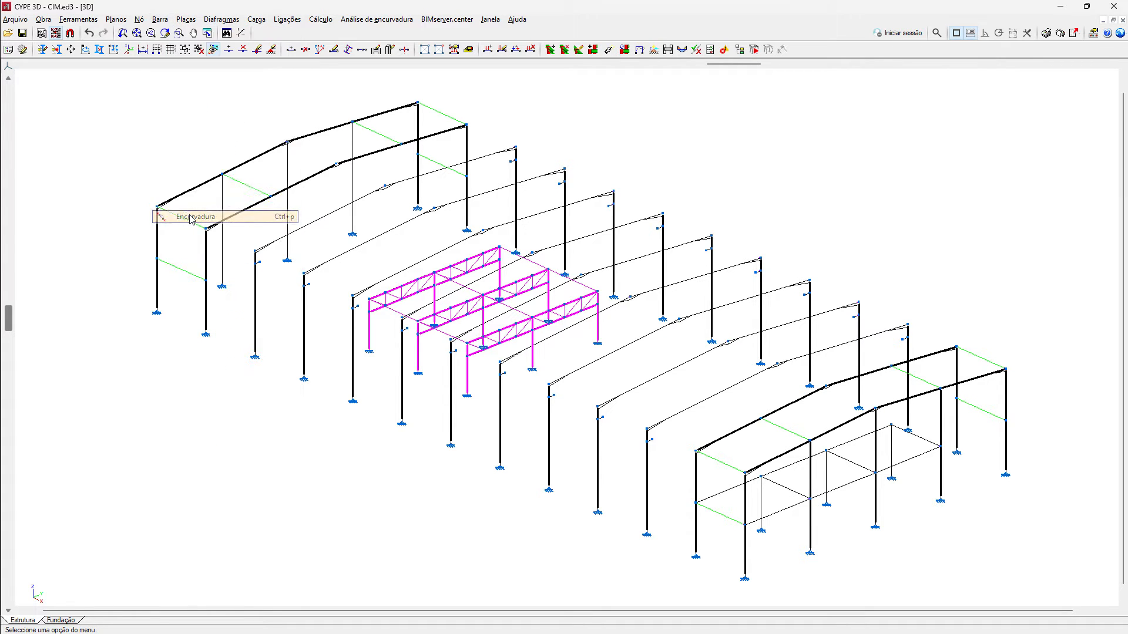
pyautogui.rightClick(466, 377)
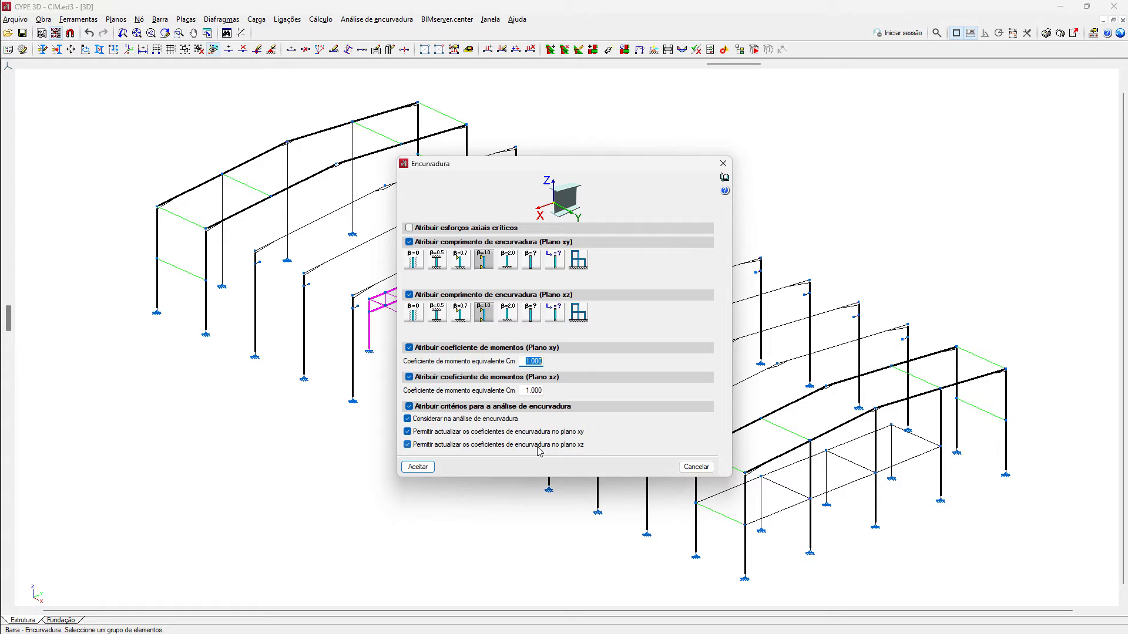
pyautogui.click(691, 468)
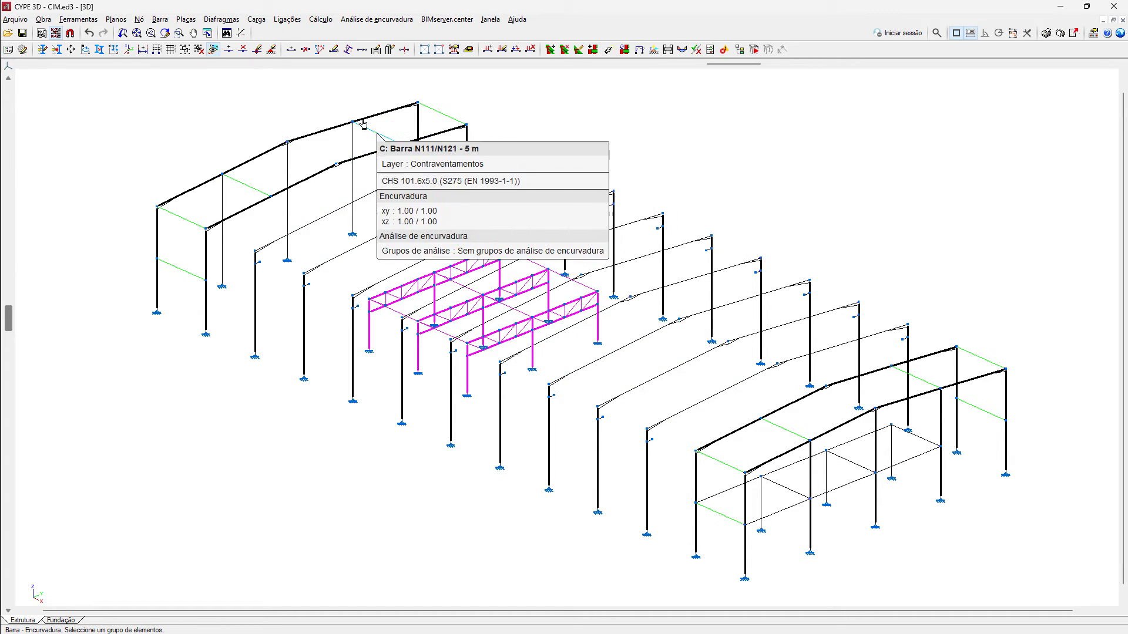
pyautogui.click(390, 22)
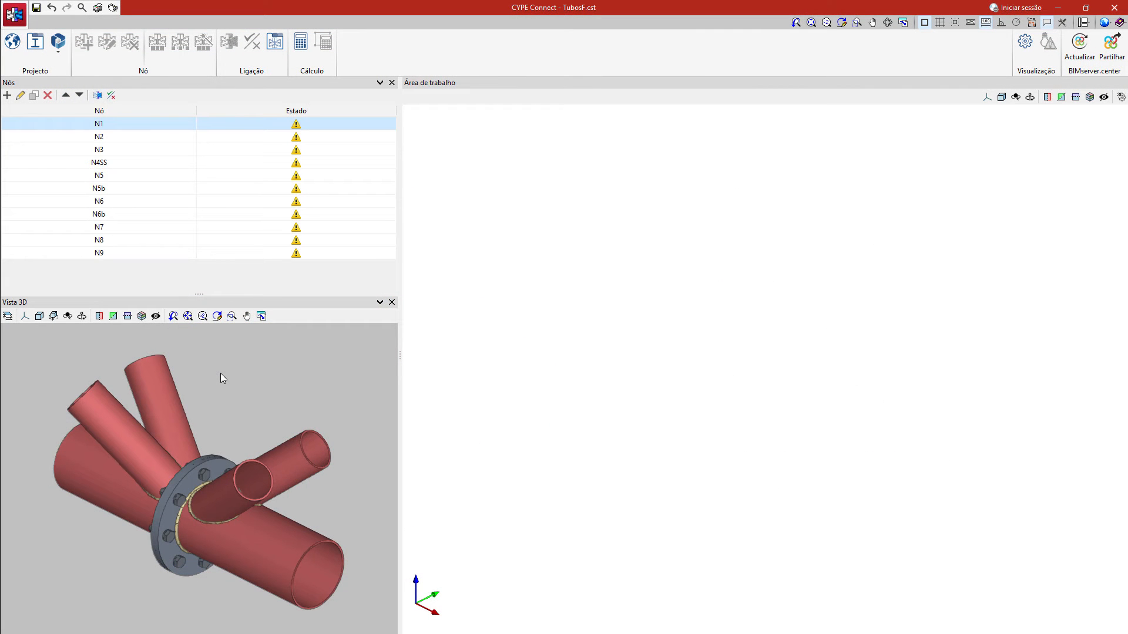
# - Switch to CYPE Connect, open node N1 for editing and review bar B1's profile types and circular tubular section
pyautogui.click(18, 96)
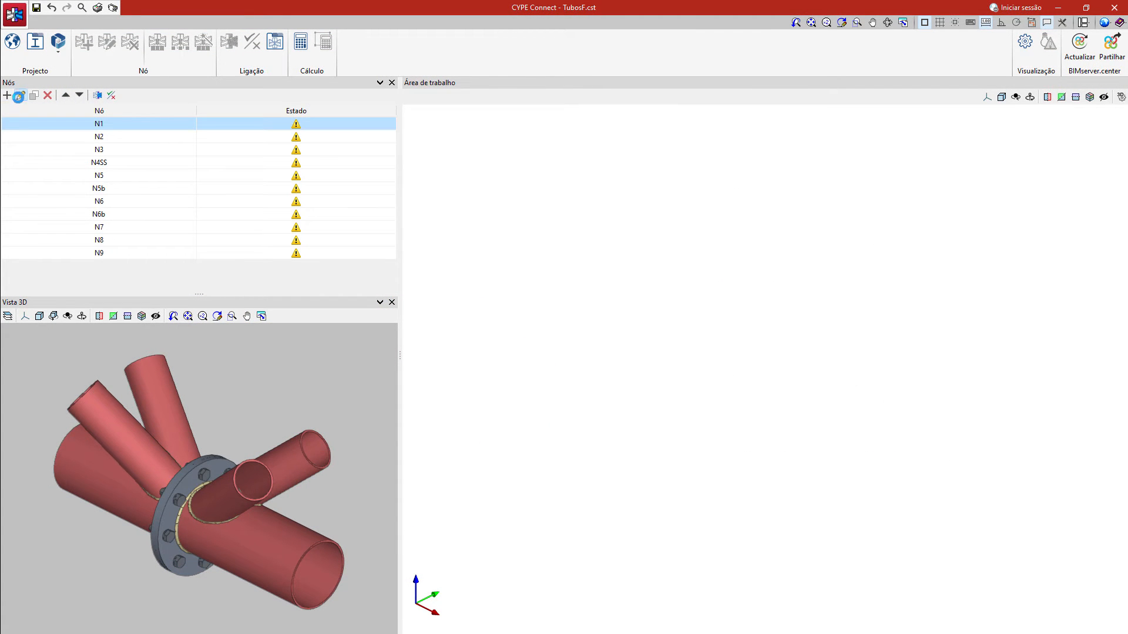
pyautogui.click(361, 134)
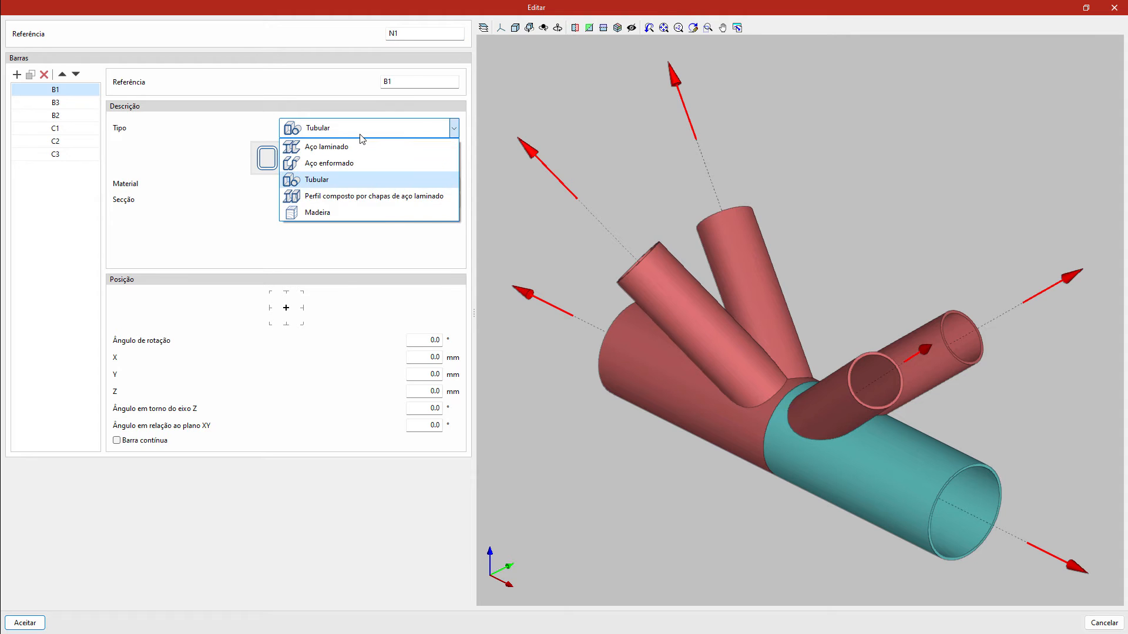
pyautogui.click(360, 137)
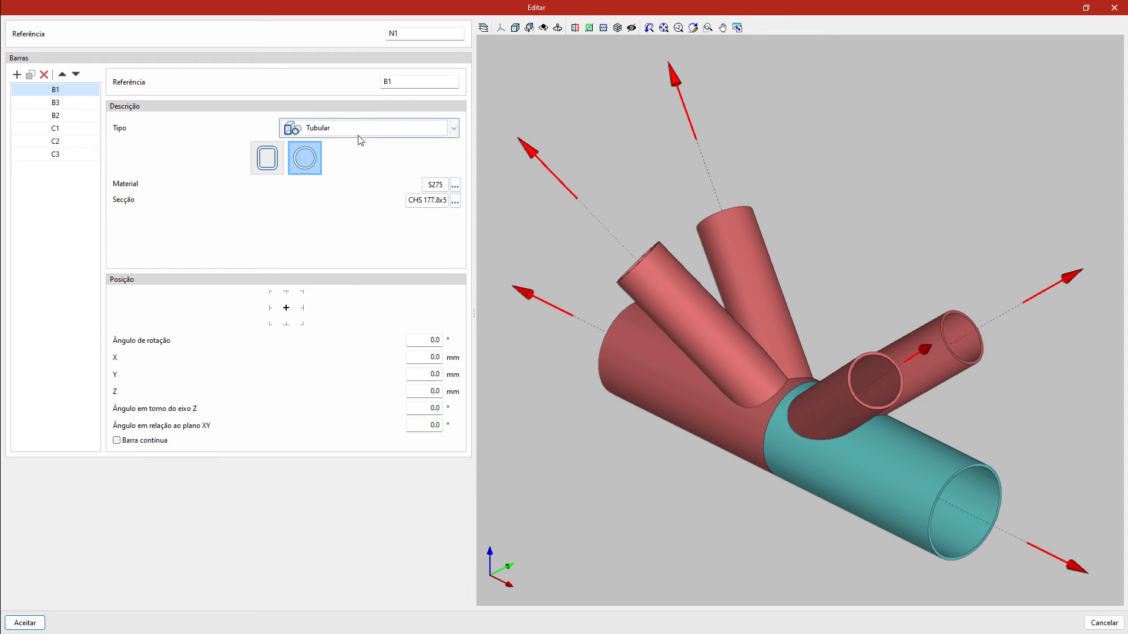
pyautogui.click(305, 159)
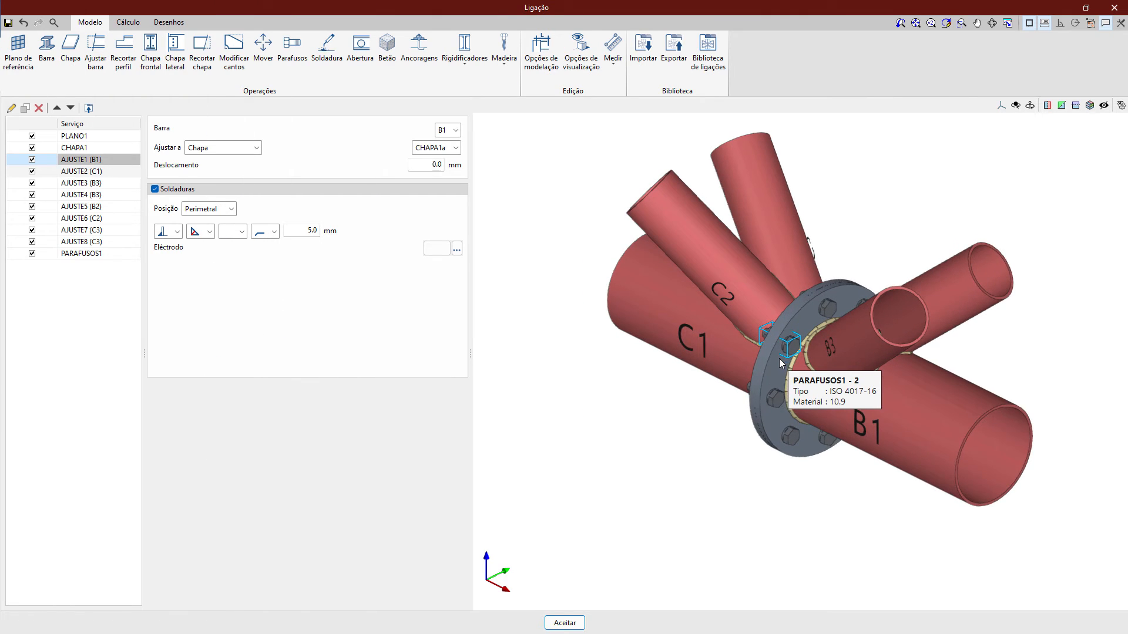
# - Examine the AJUSTE1 (B1) operation of the flanged tube connection and the element types the bar can be adjusted to
pyautogui.moveTo(762, 364); pyautogui.dragTo(676, 372, button='middle')
pyautogui.scroll(1, 673, 387)
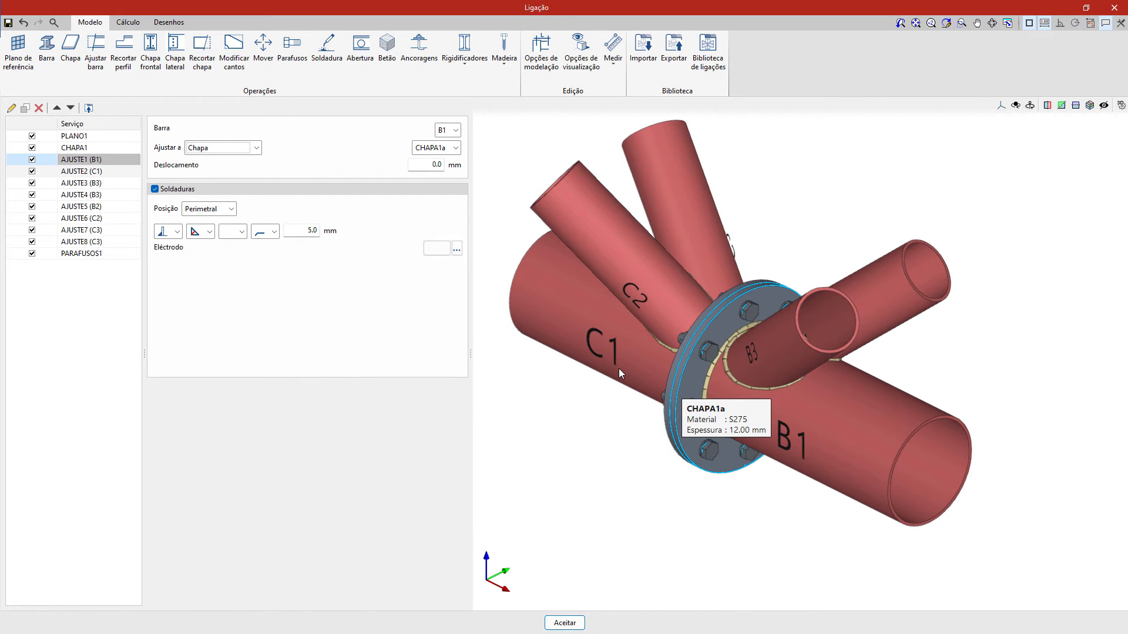
pyautogui.click(85, 164)
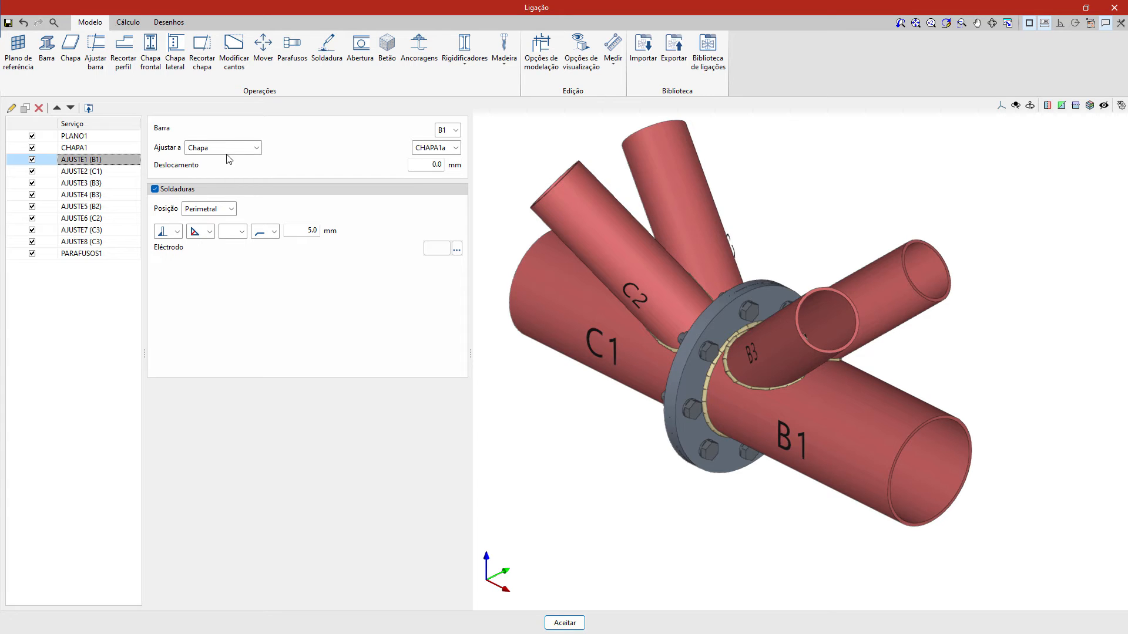
pyautogui.click(257, 149)
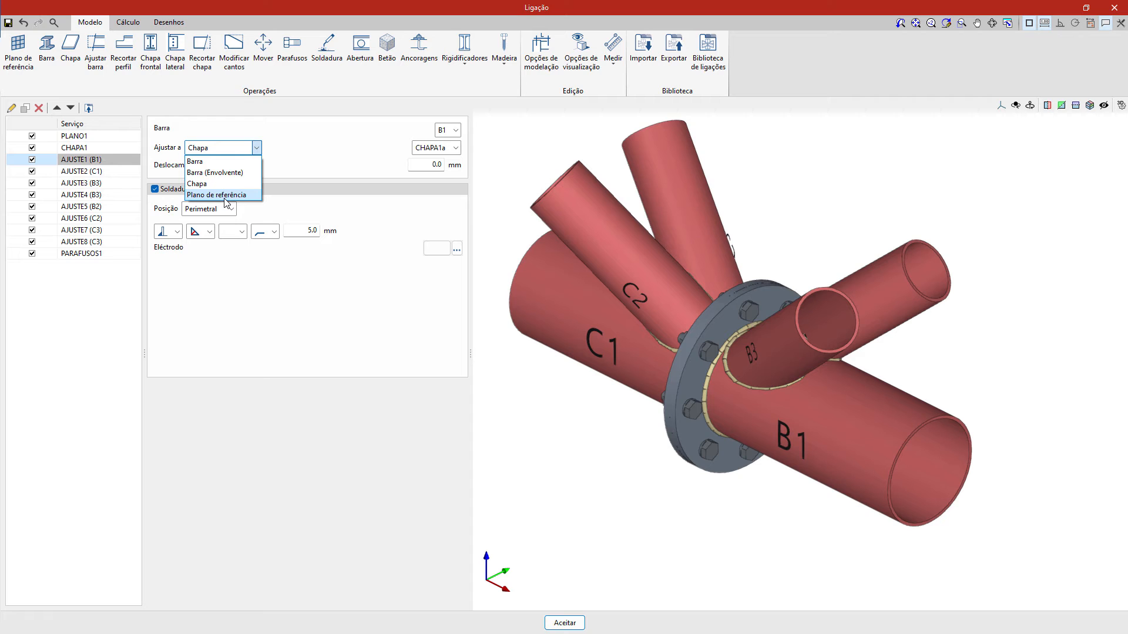
pyautogui.click(285, 156)
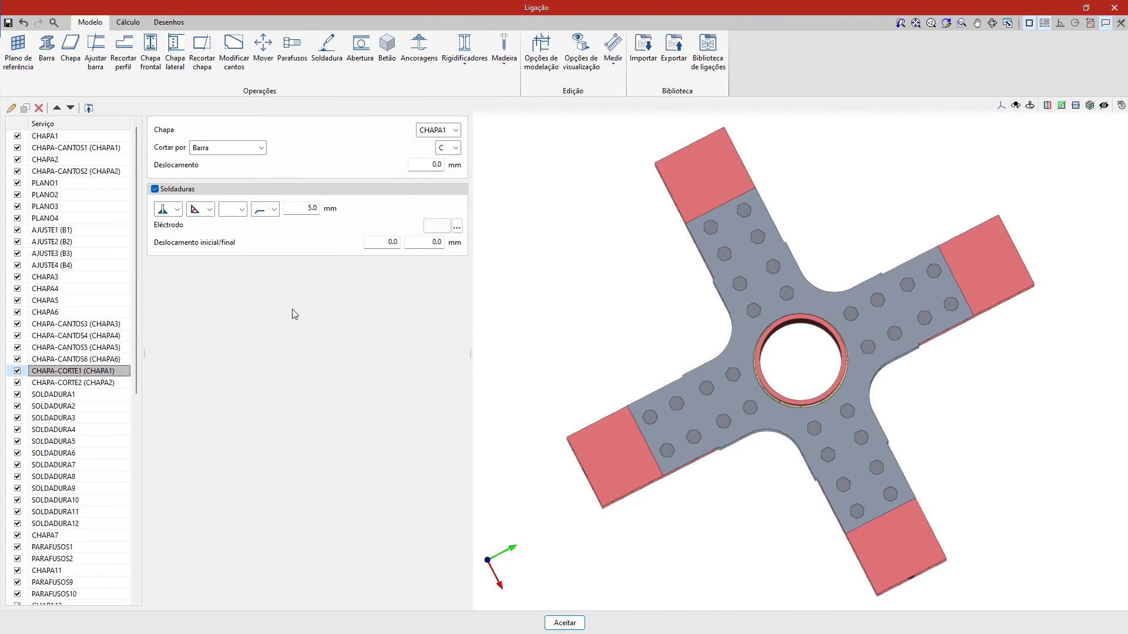
# - Examine the plate and cutting-element options of CHAPA-CORTE1, keeping CHAPA1 cut by Barra
pyautogui.click(421, 133)
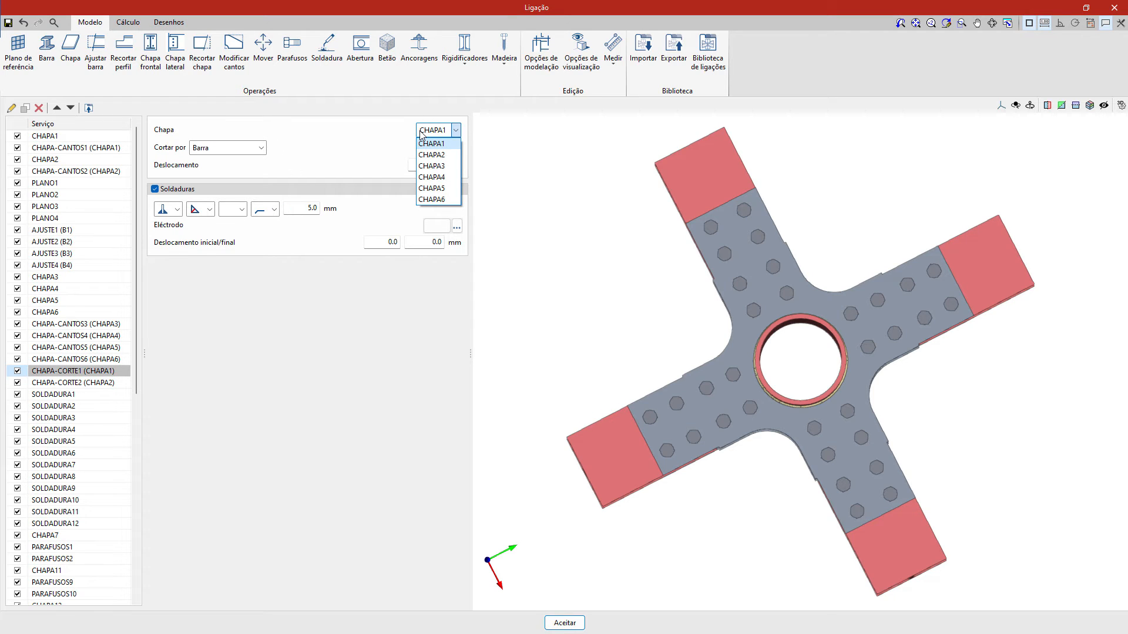
pyautogui.click(421, 143)
pyautogui.click(260, 149)
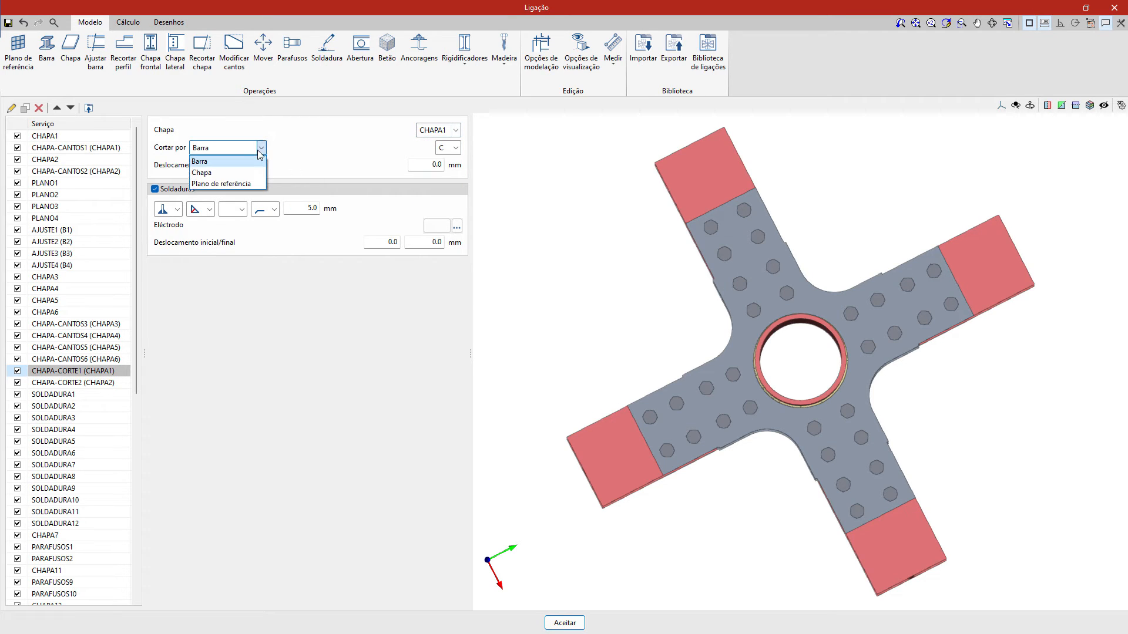
pyautogui.click(259, 151)
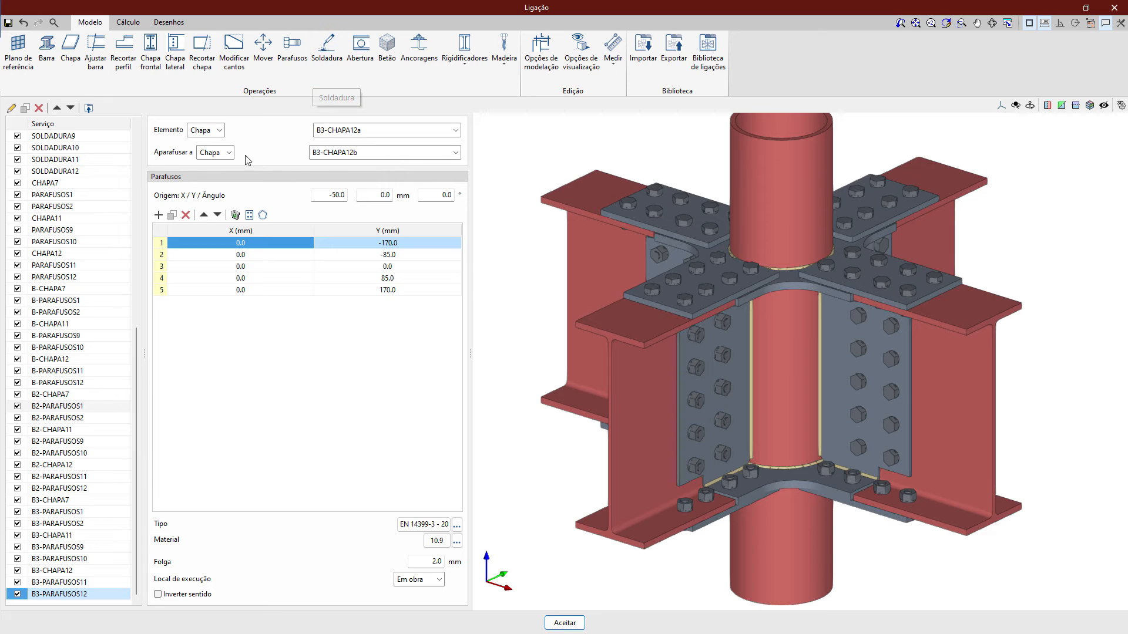
# - Inspect the vertical weld on the tubular column and add a new plate operation to the connection
pyautogui.moveTo(818, 316)
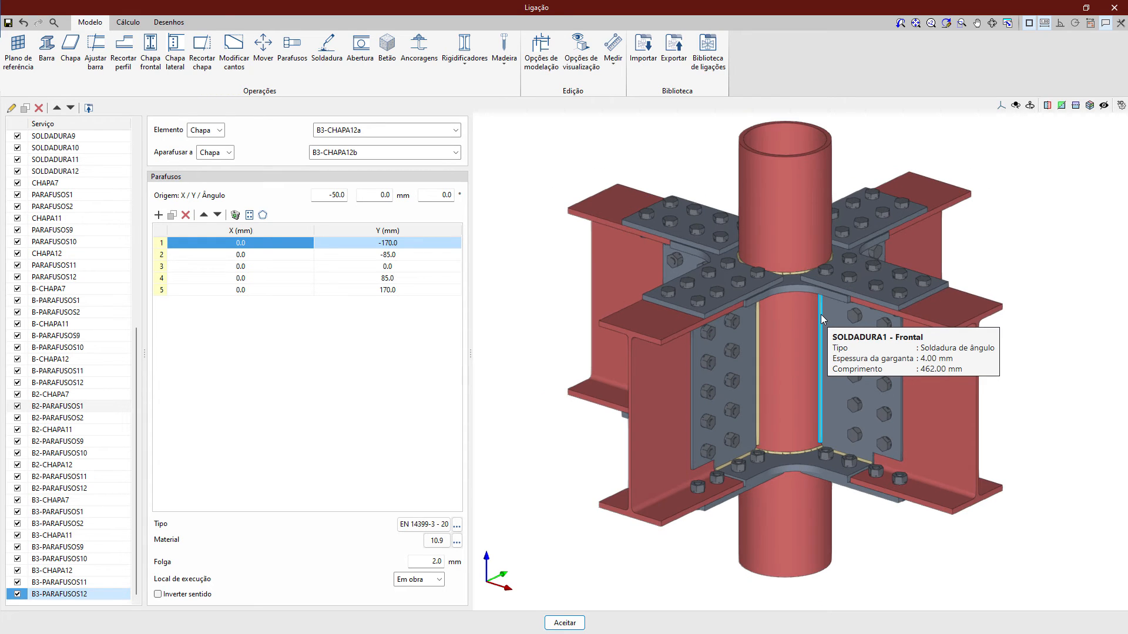
pyautogui.scroll(-1, 820, 315)
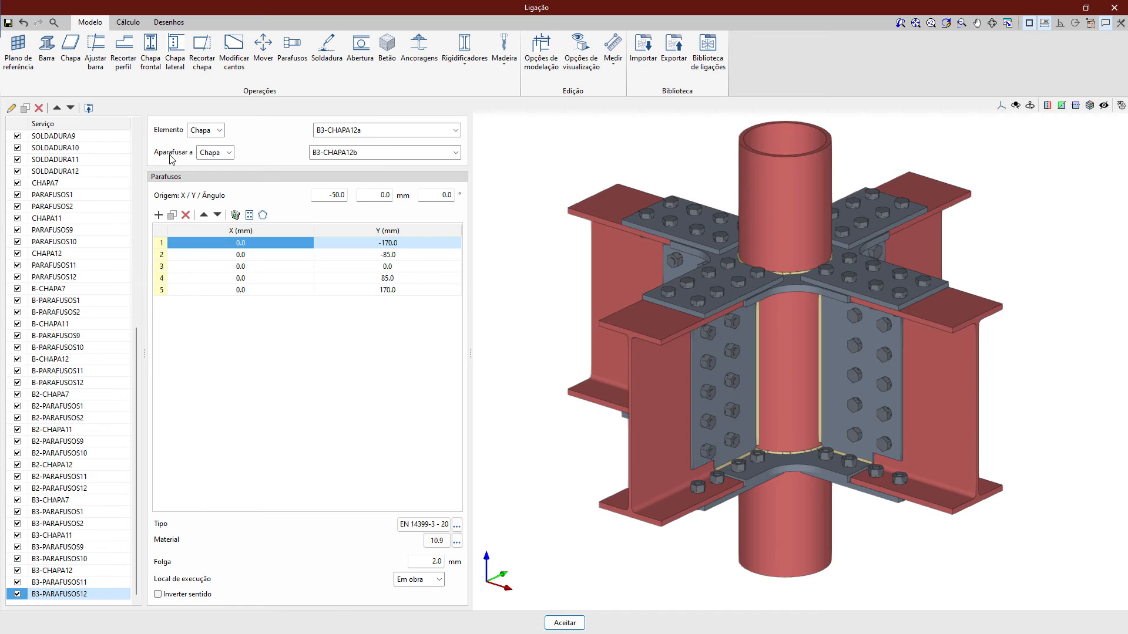
pyautogui.click(71, 53)
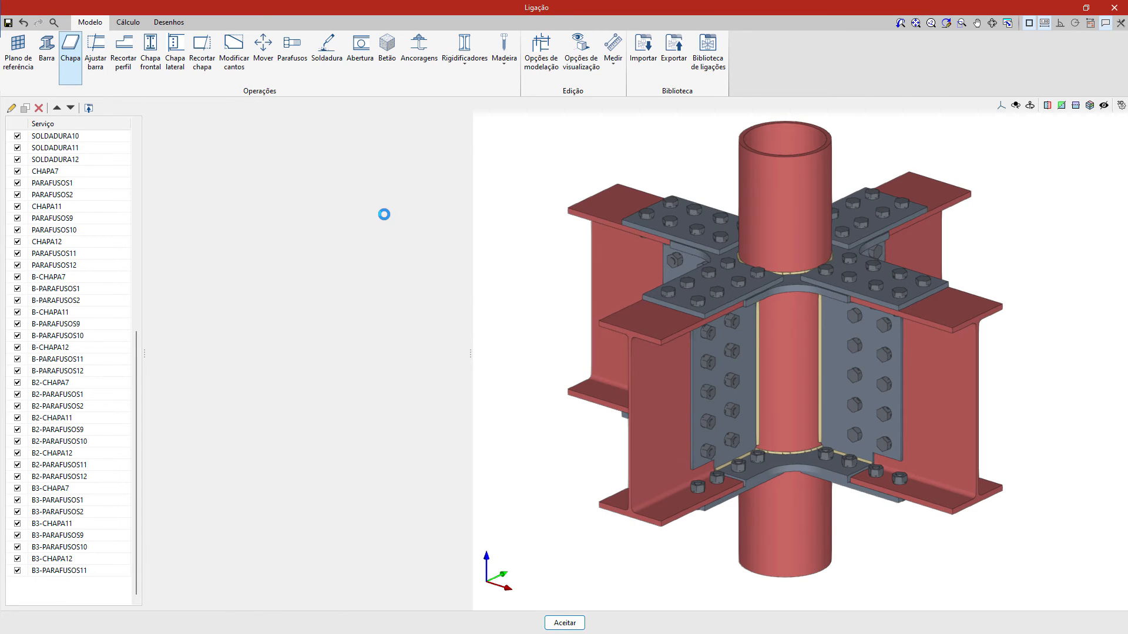
pyautogui.click(413, 190)
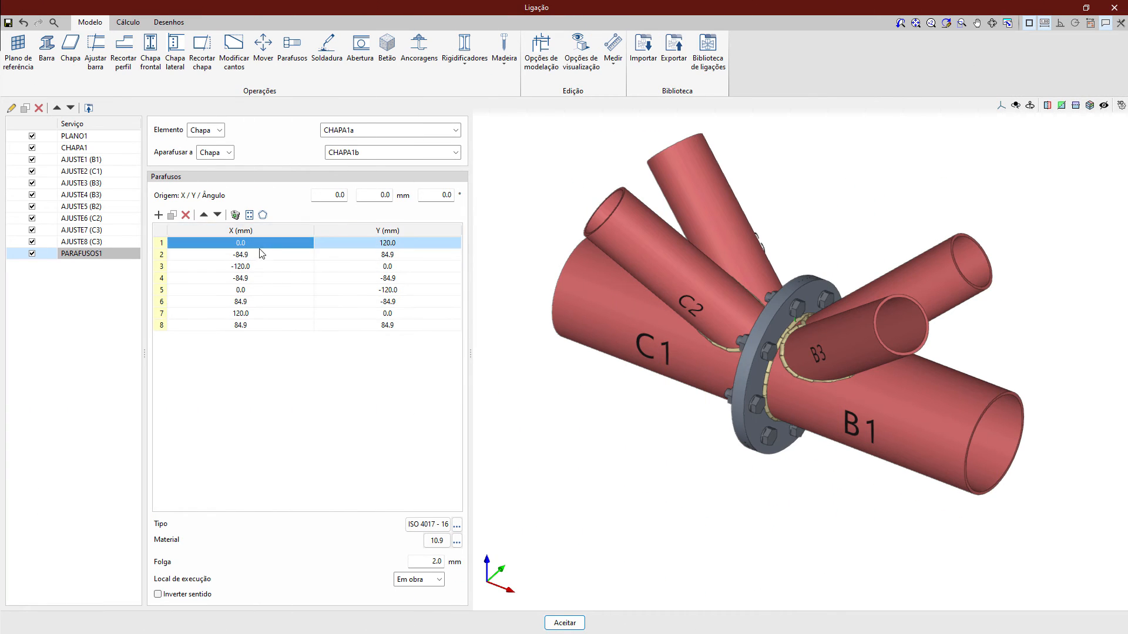
# - View the polygonal bolt arrangement for PARAFUSOS1 and start a plate stiffener operation in the flanged tube connection
pyautogui.click(263, 215)
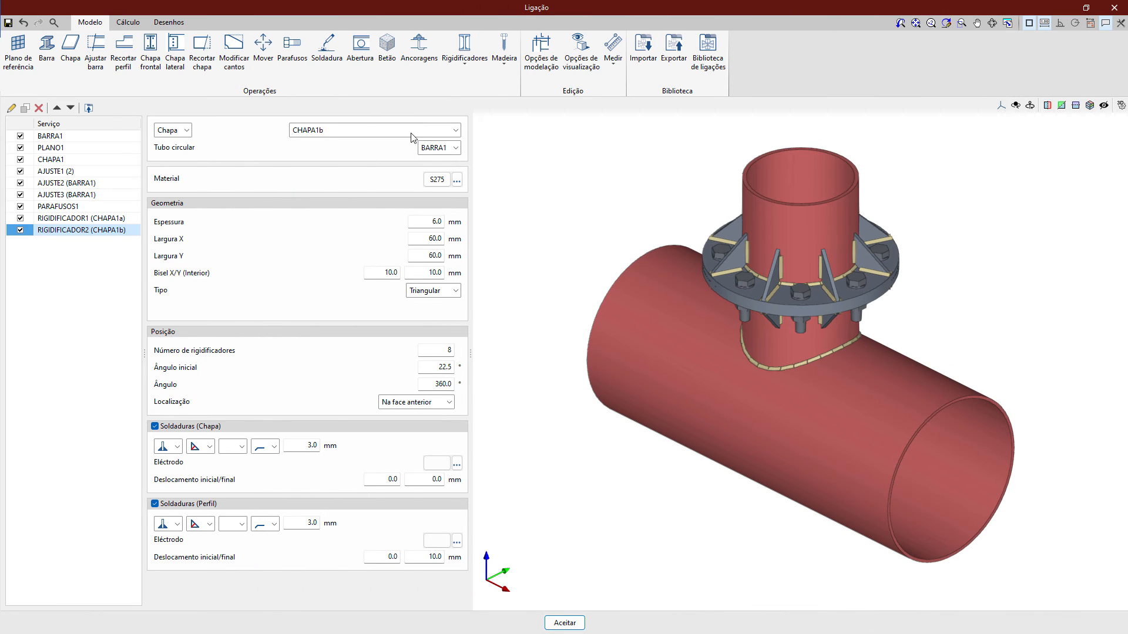
pyautogui.click(456, 58)
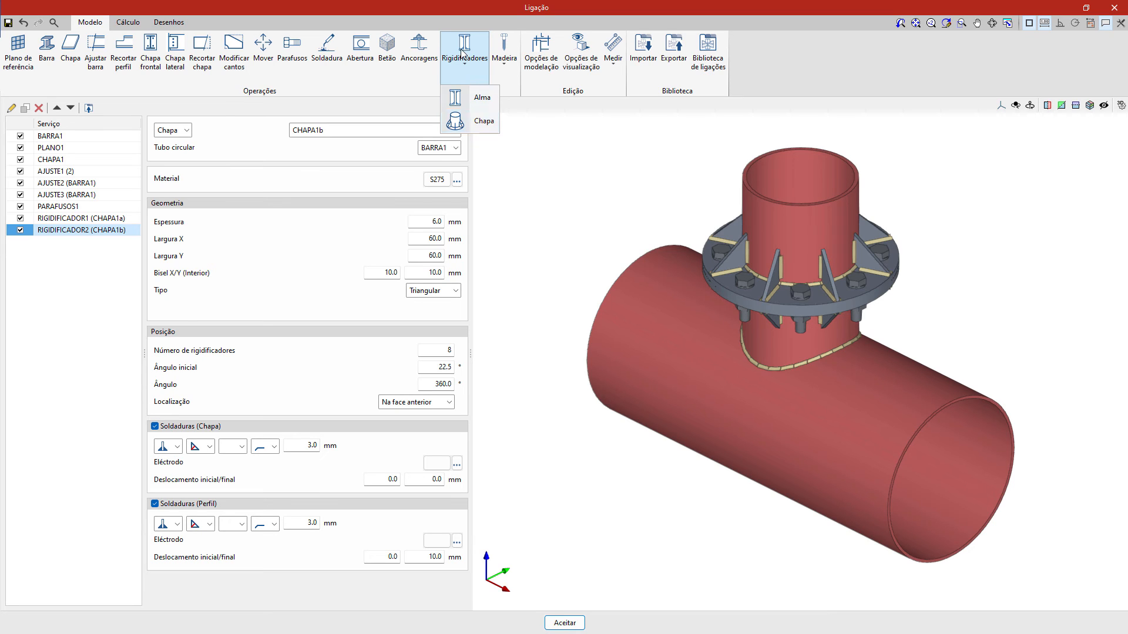
pyautogui.click(480, 122)
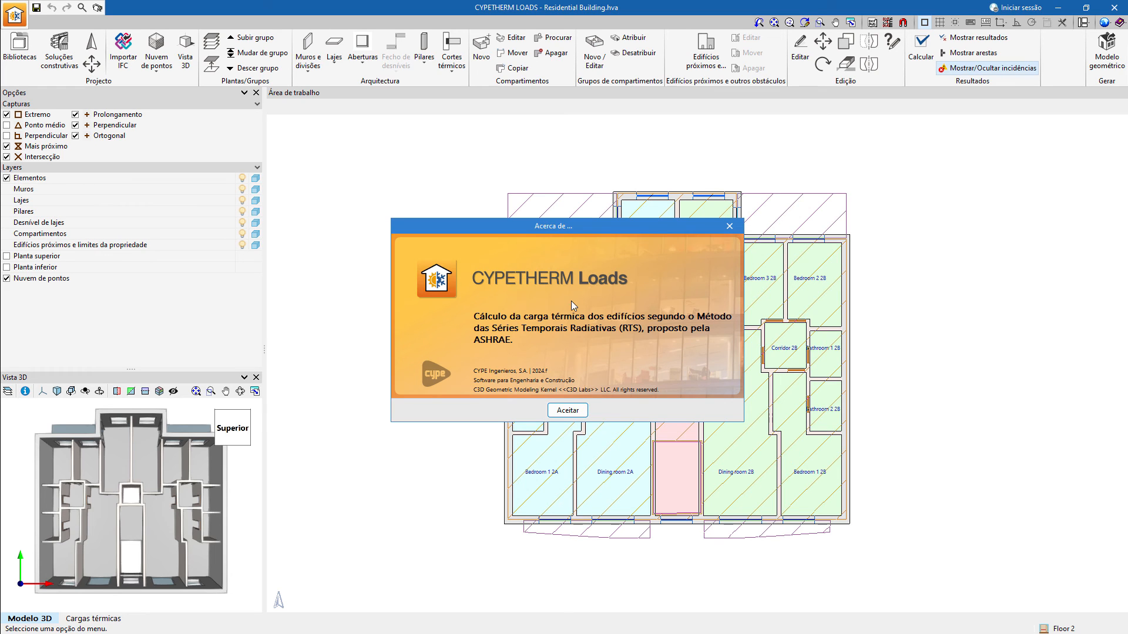
# - Switch to CYPETHERM Loads, view the Cargas térmicas workspace and return to Modelo 3D
pyautogui.click(567, 410)
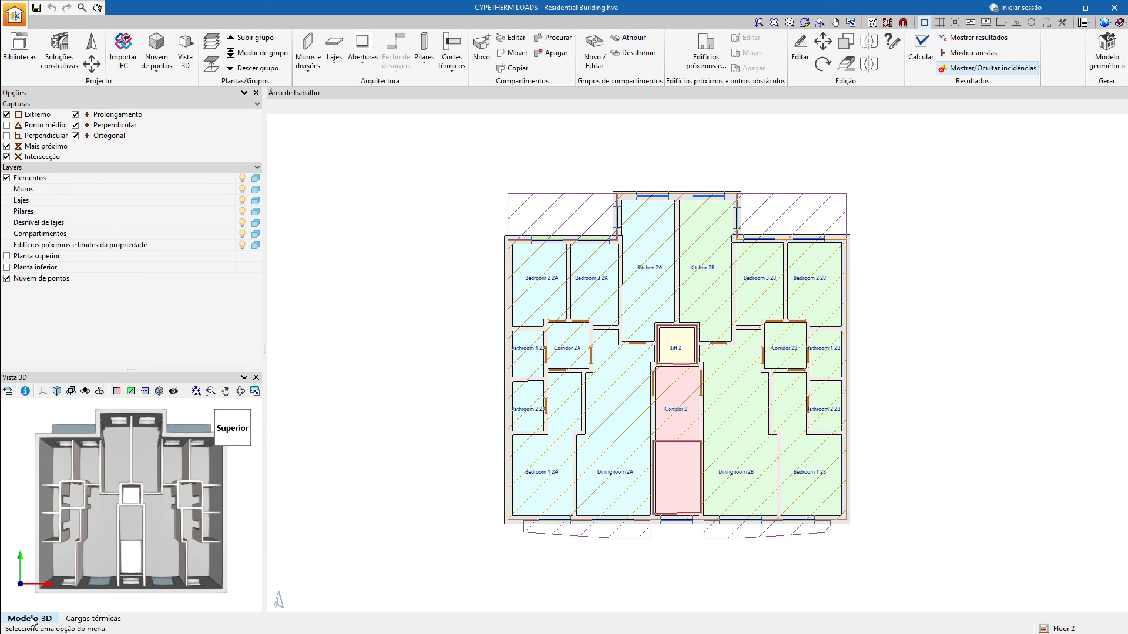
pyautogui.click(94, 621)
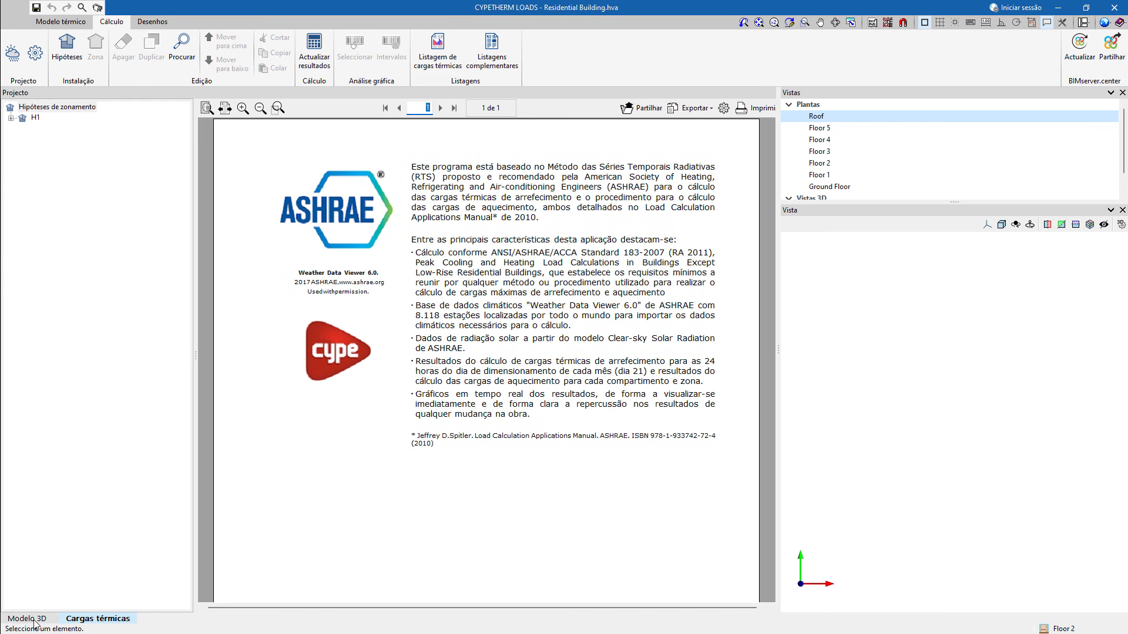
pyautogui.click(28, 619)
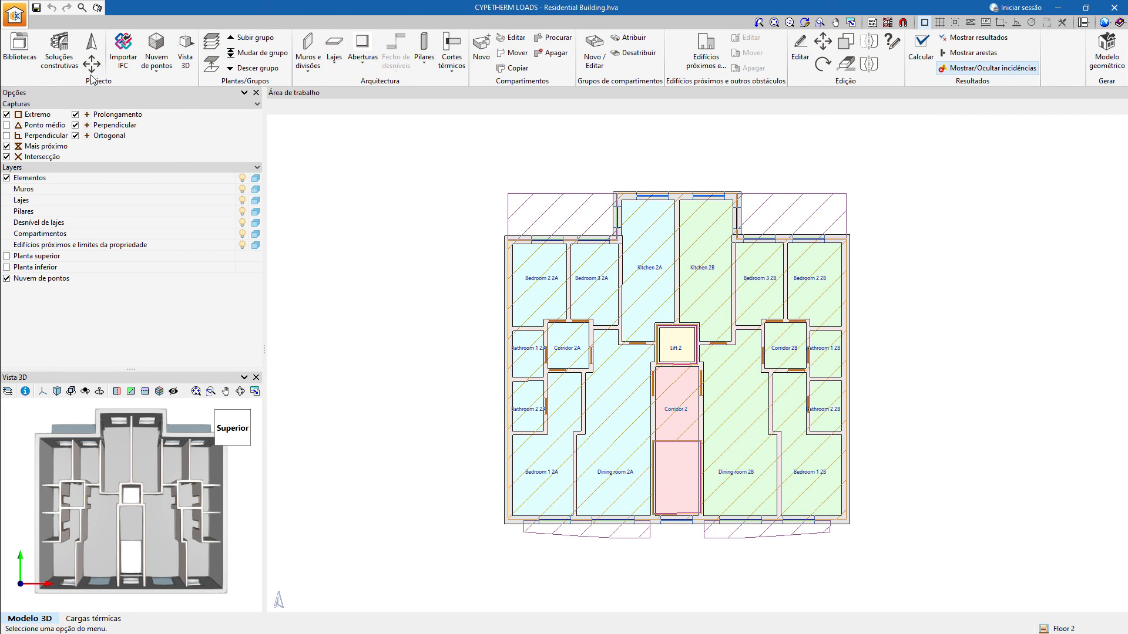
# - View the Fachadas entries in the construction solutions library and cancel the dialog
pyautogui.click(57, 69)
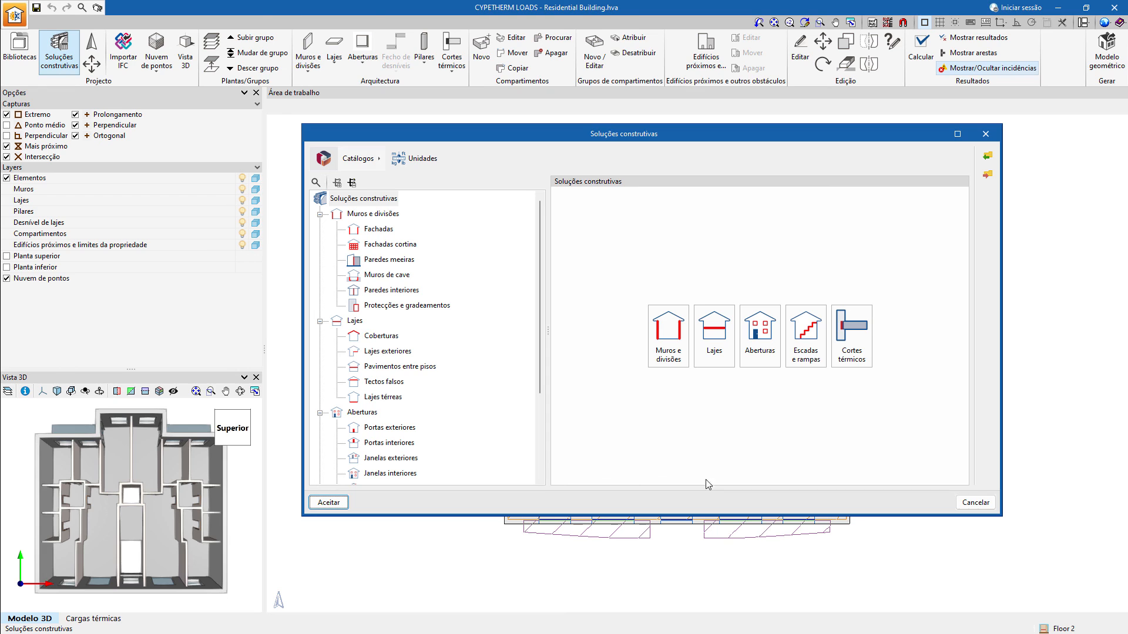
pyautogui.click(386, 230)
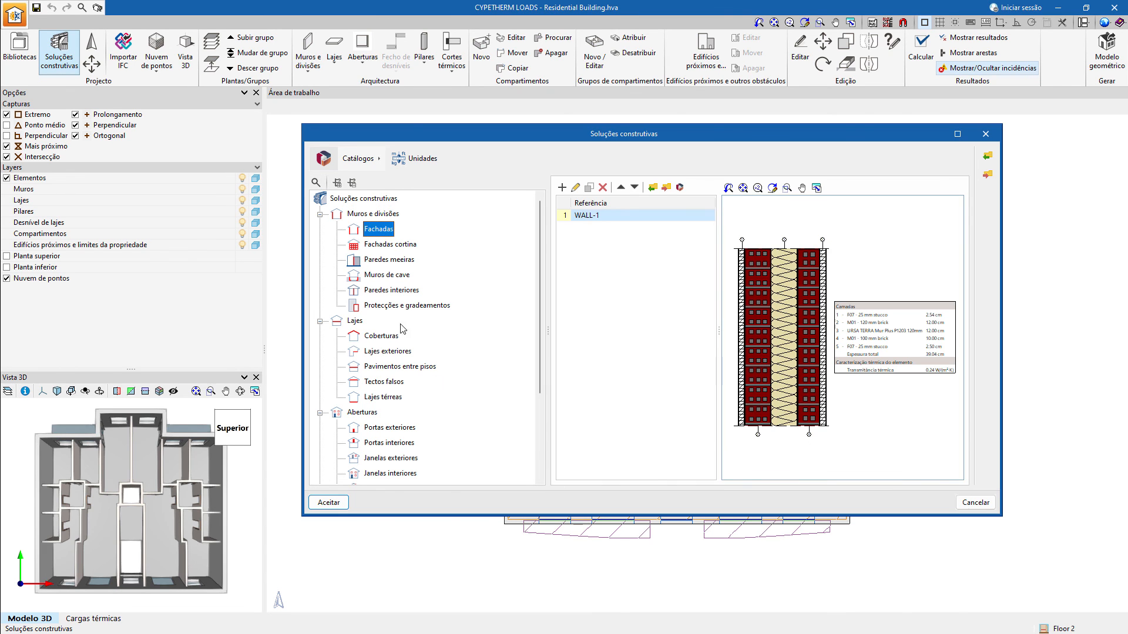
pyautogui.click(975, 502)
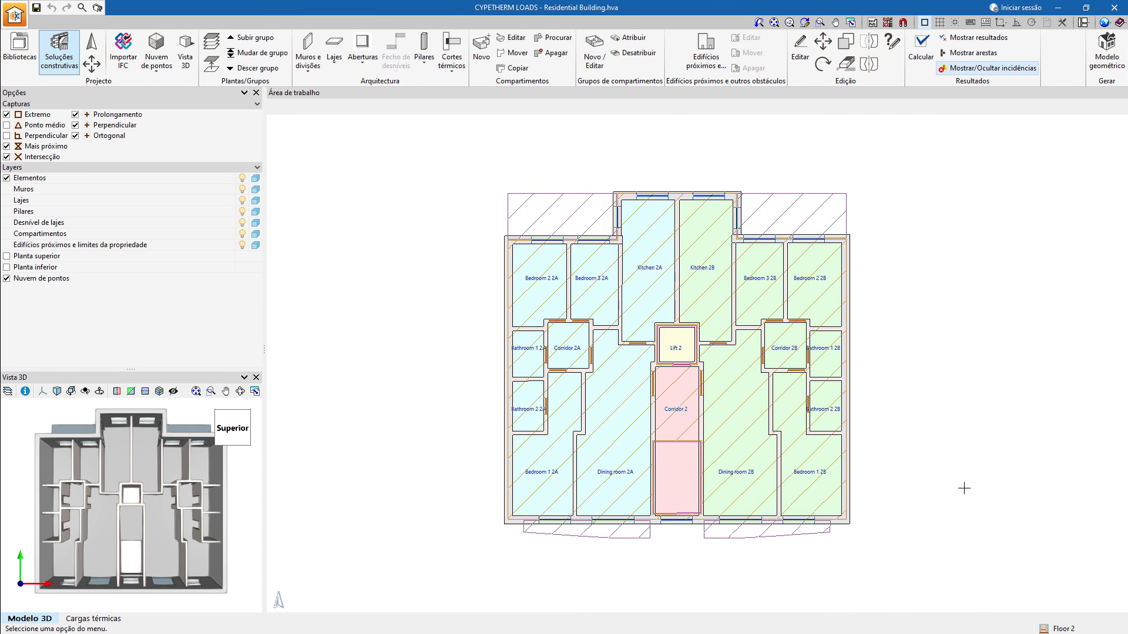